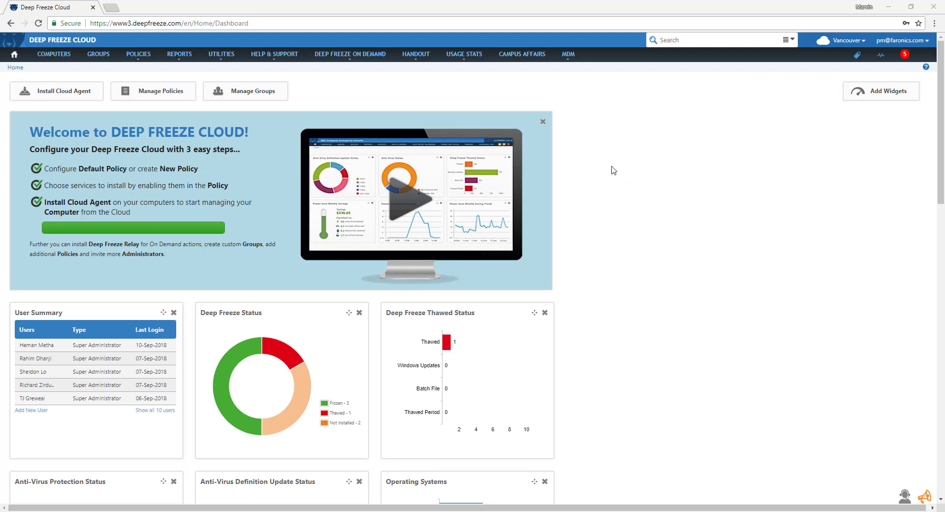
Set Usage Stats to Enable (Install) in the Usage Stats Demo policy, then view the Usage Stats dashboard
mouse_move(469, 59)
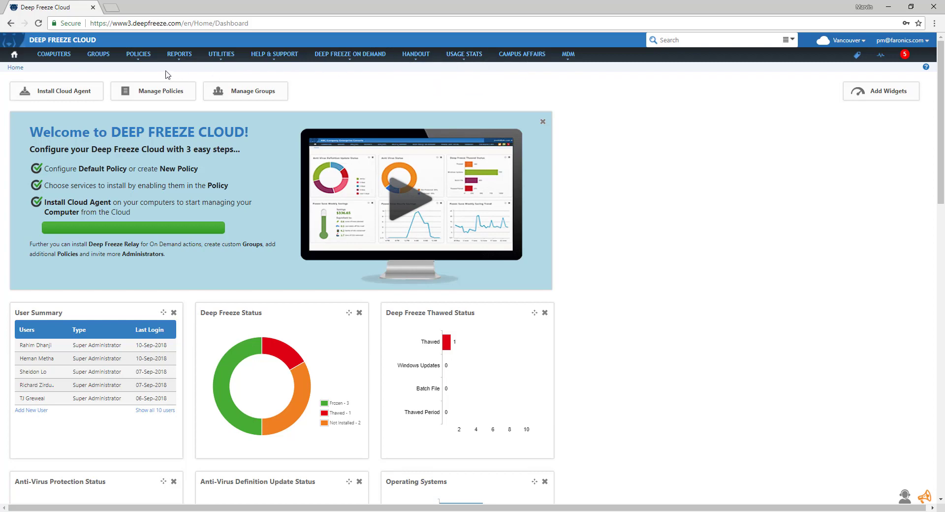
click(148, 58)
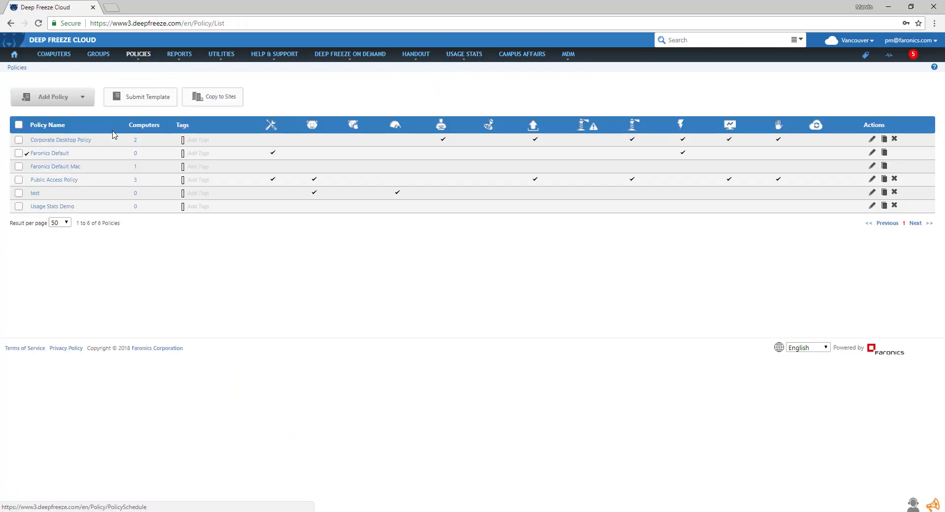
click(68, 207)
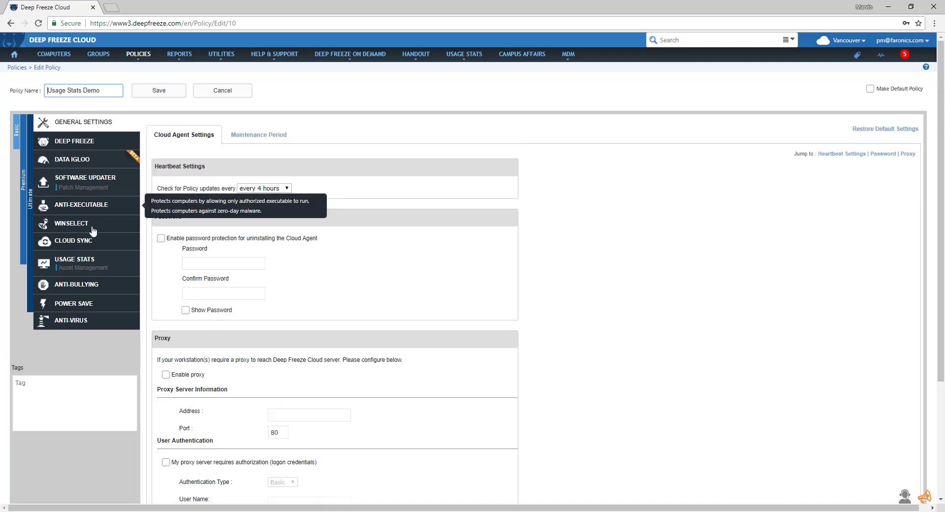
click(84, 263)
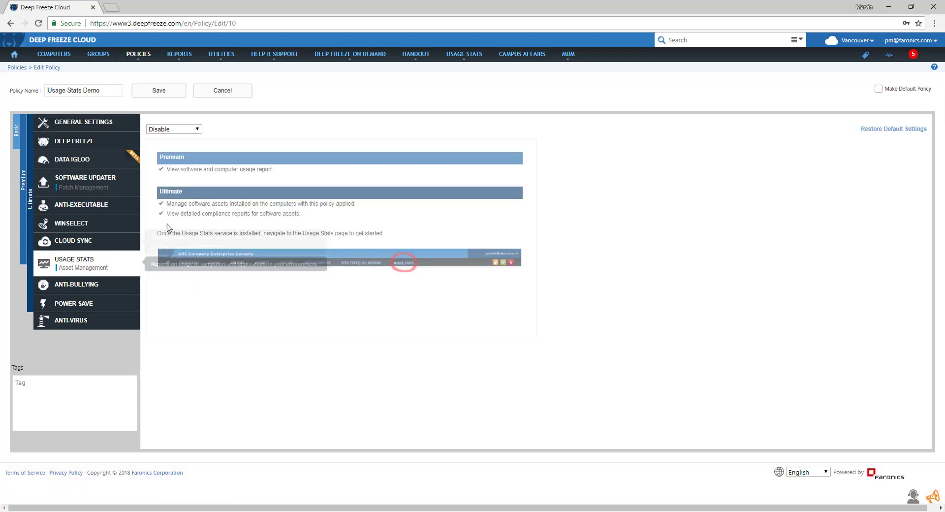
click(192, 131)
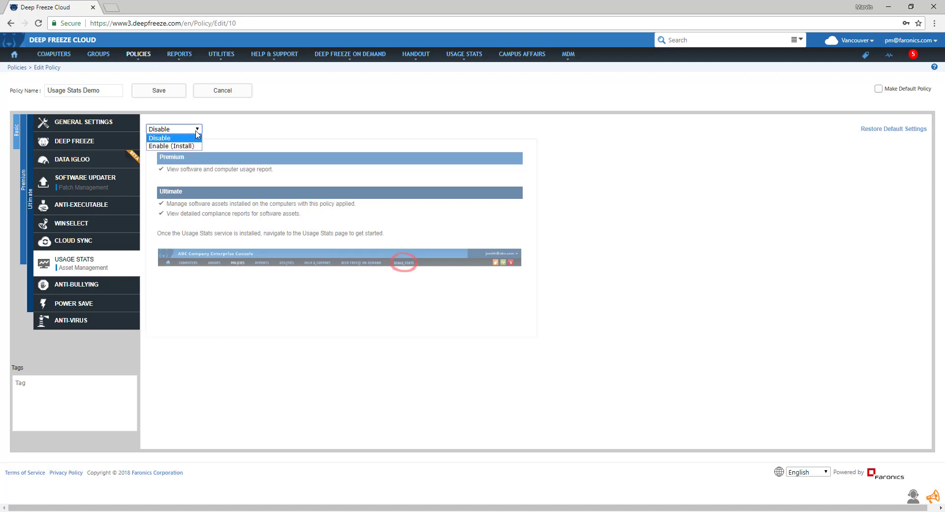
click(193, 147)
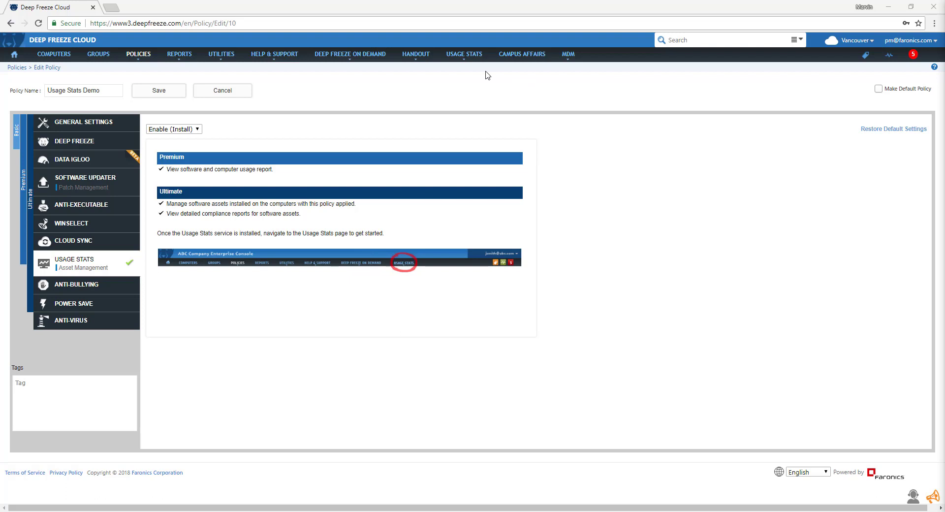
click(470, 58)
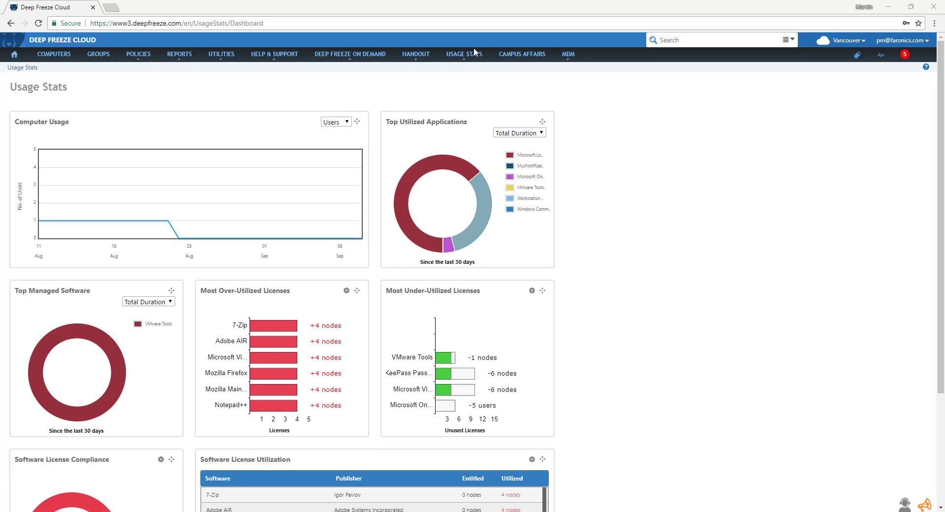
Switch the Computer Usage chart's measure to Logins, leaving the Top Utilized Applications measure unchanged
mouse_move(542, 121)
mouse_down()
mouse_move(588, 139)
mouse_move(678, 134)
mouse_move(542, 127)
mouse_up()
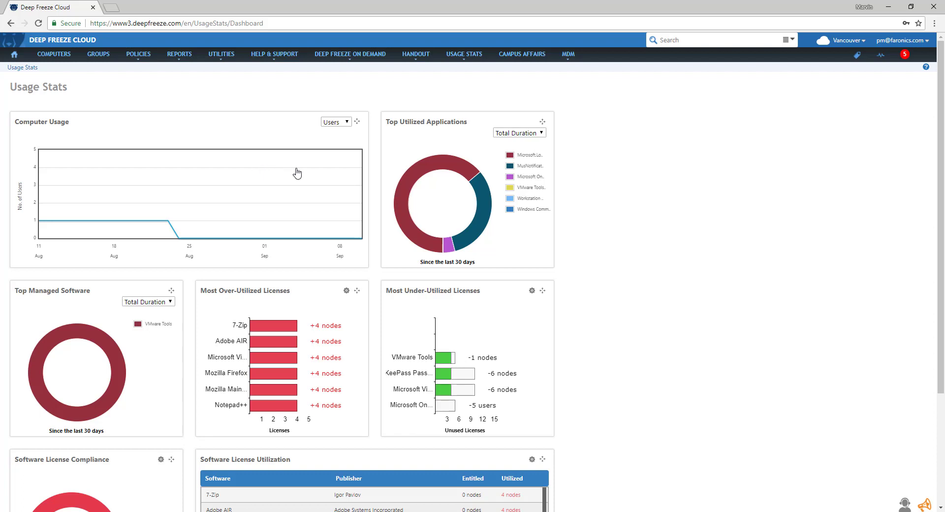
click(334, 122)
click(337, 141)
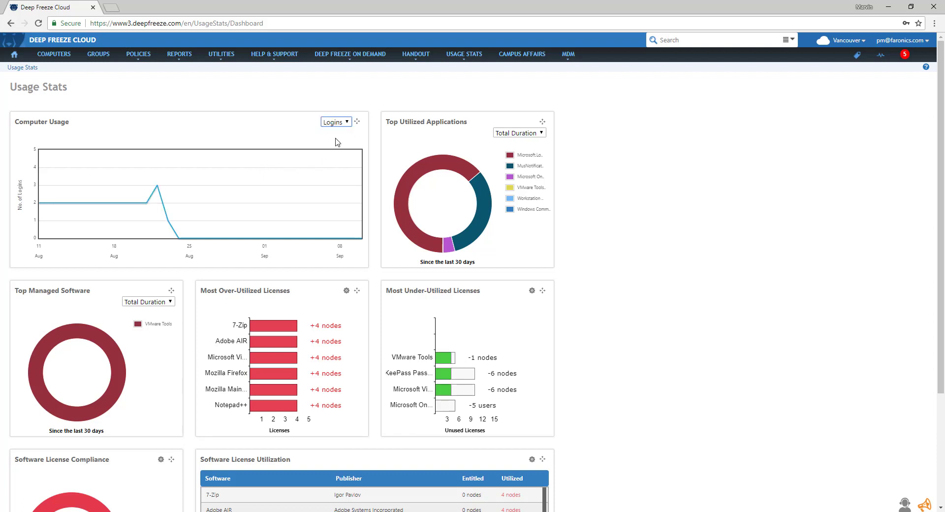
key(Tab)
click(537, 136)
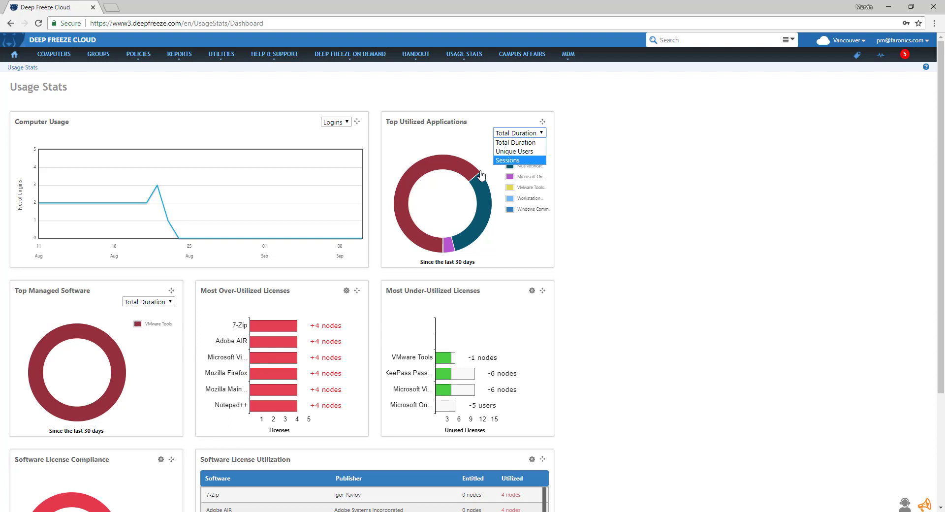
click(459, 144)
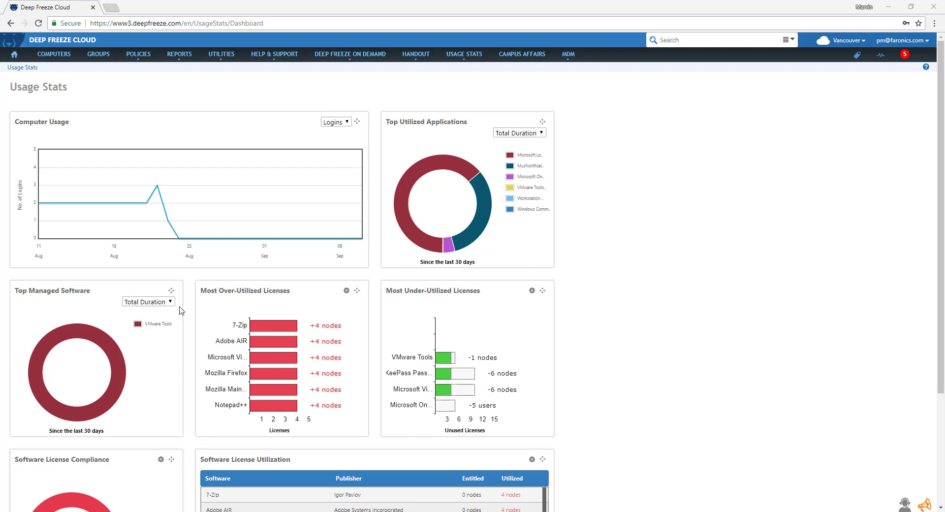
click(162, 302)
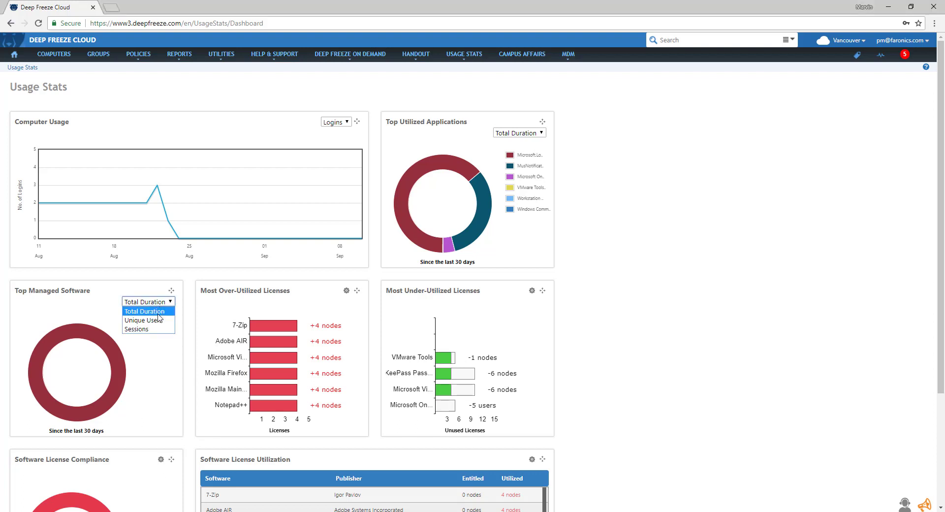
click(62, 310)
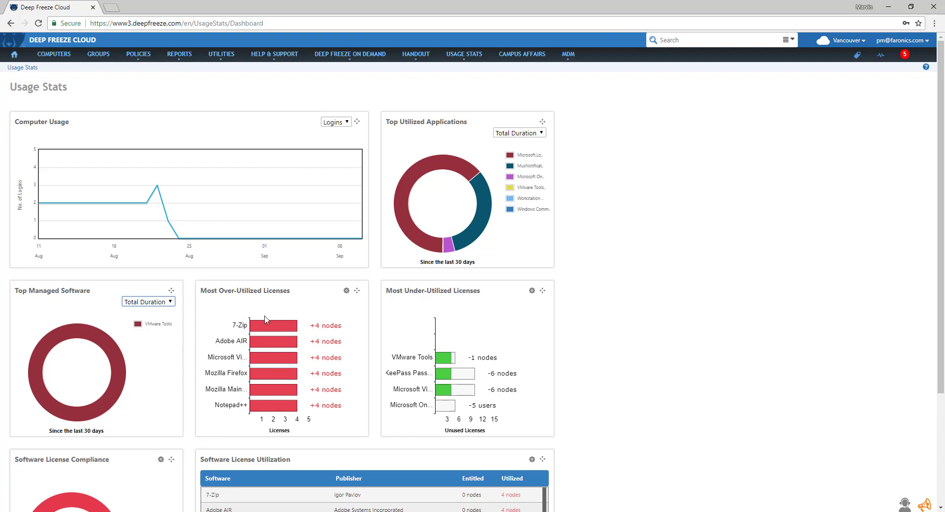
mouse_move(269, 326)
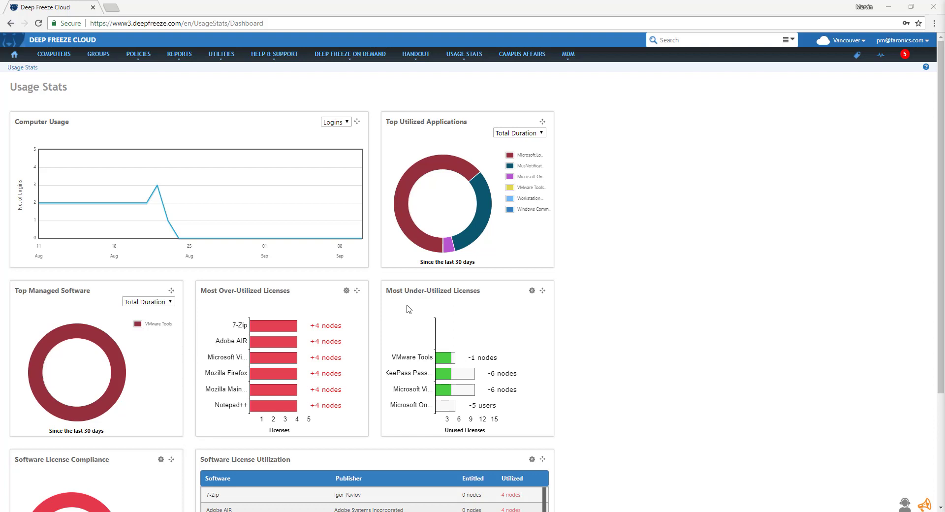
Scroll the dashboard down to the Software License Compliance and Software License Utilization widgets
scroll(407, 308, down, 3)
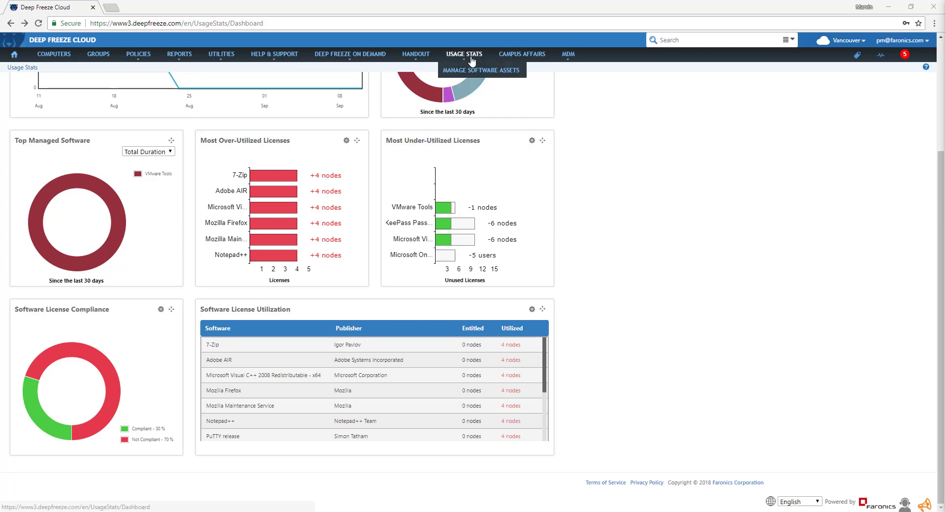
Go to the software assets page and put the managed Software List into edit mode
click(474, 69)
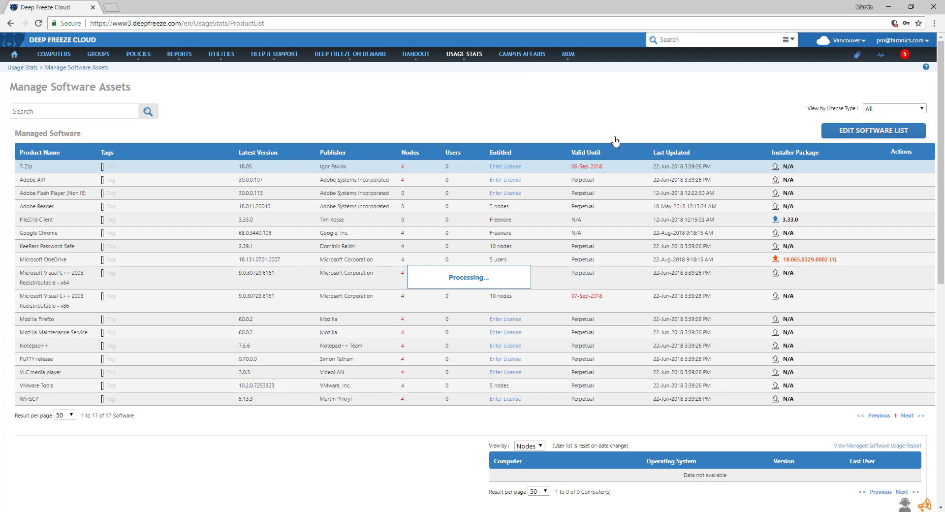
click(868, 132)
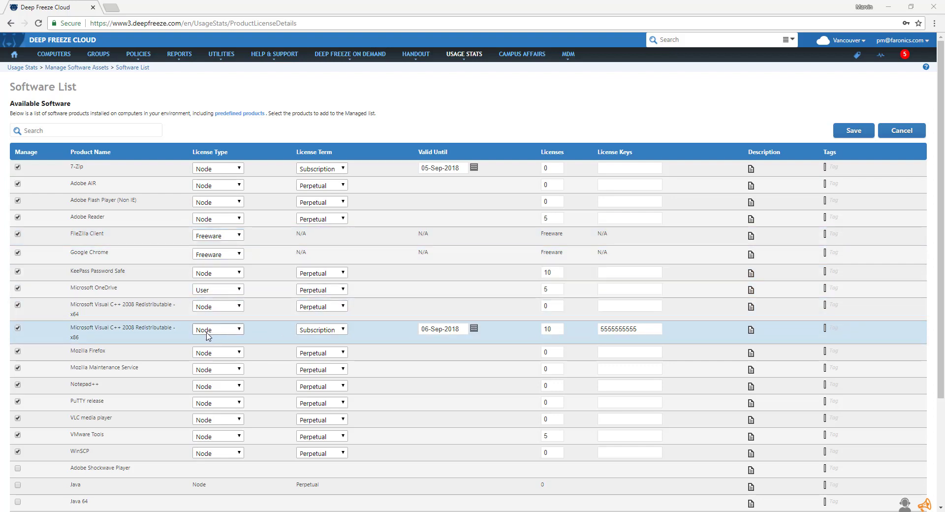
Keep Visual C++ 2008 x64 managed with Node licence type and set its term to Subscription
click(18, 305)
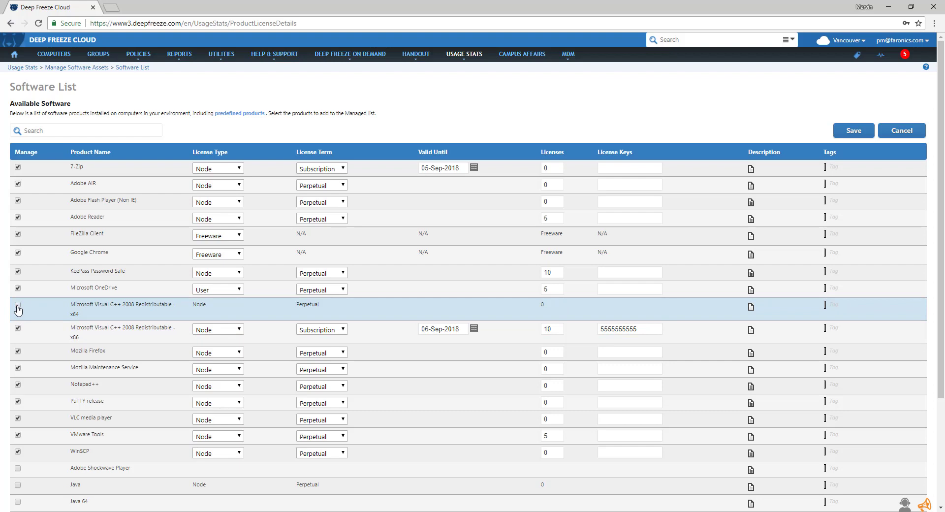
click(18, 306)
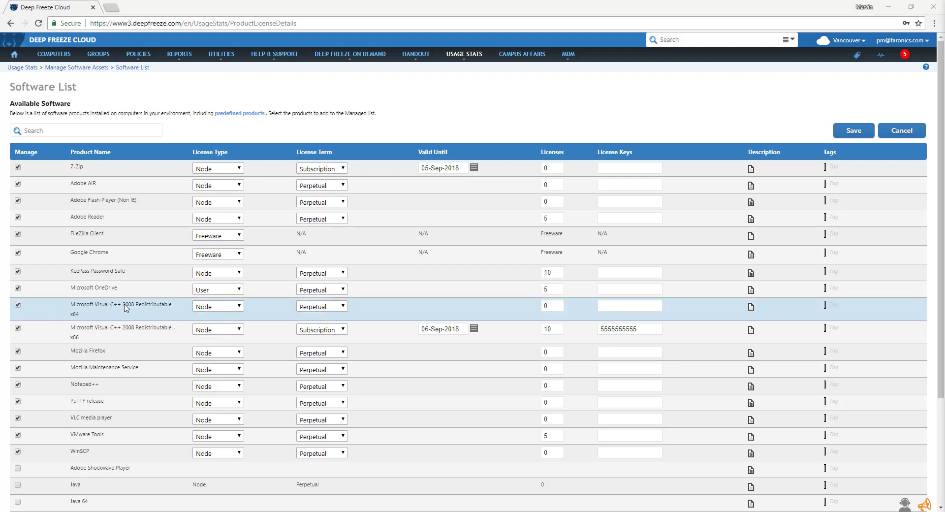
click(227, 307)
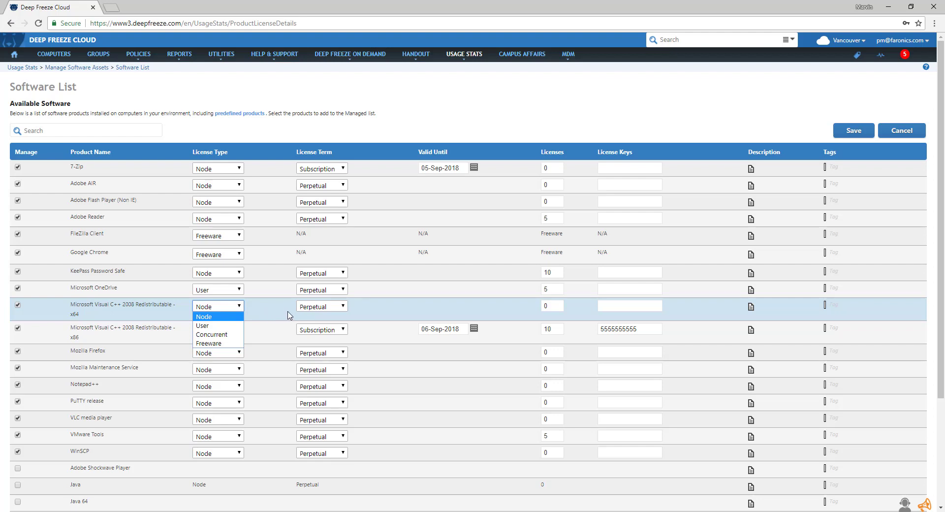
click(325, 307)
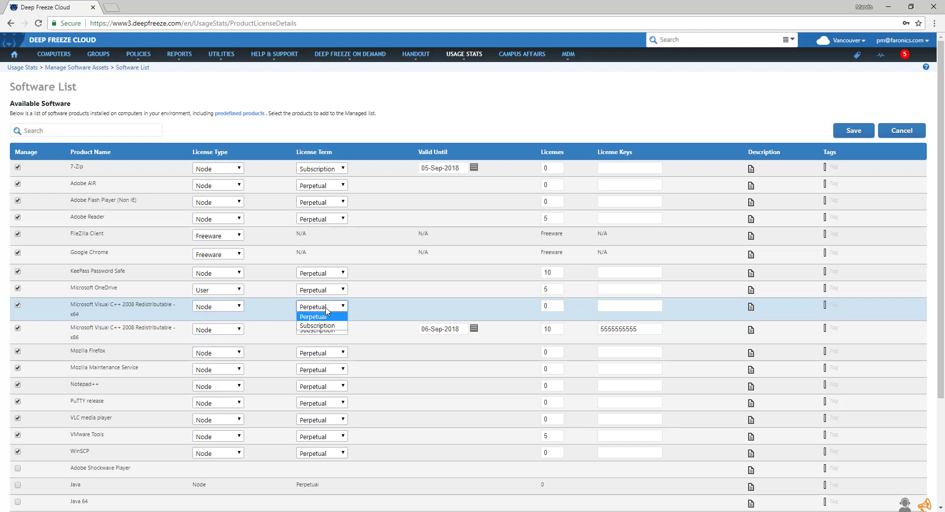
click(329, 324)
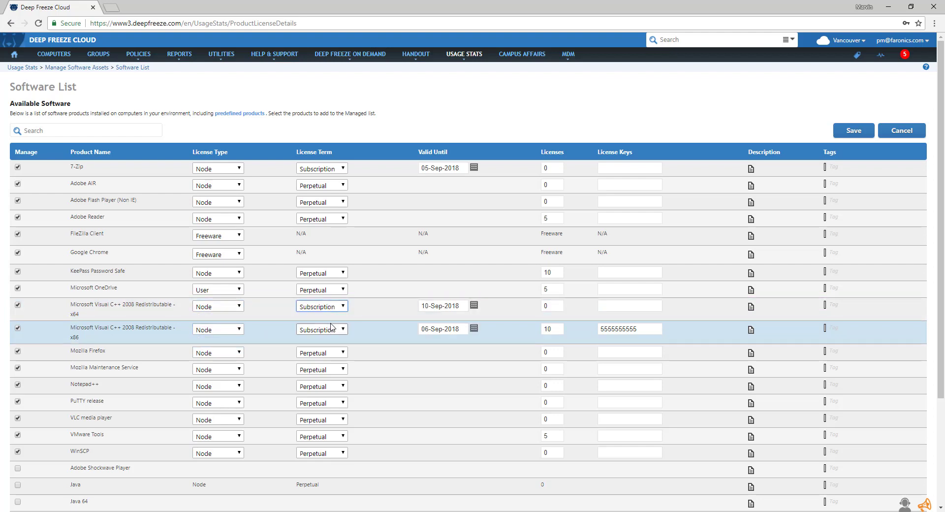
click(378, 309)
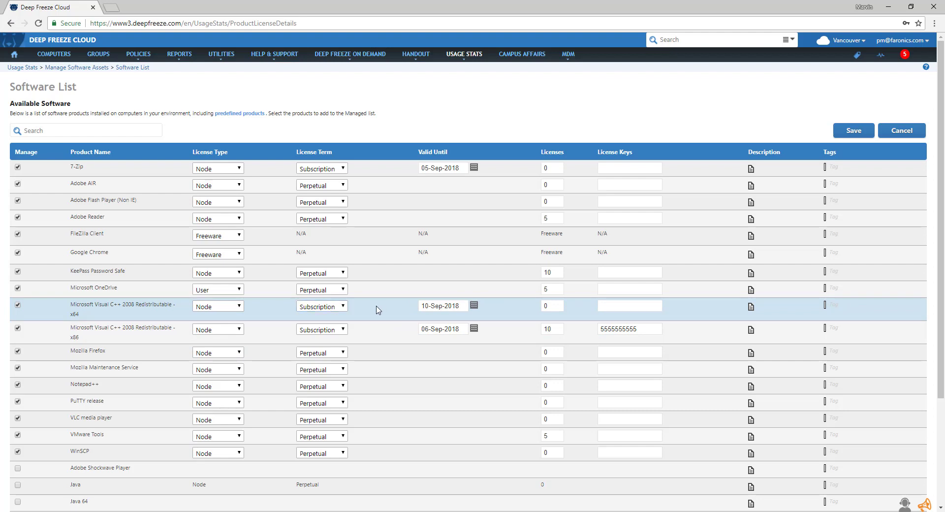
Check the x64 Valid Until date and set its licence count to 25
click(474, 306)
click(507, 323)
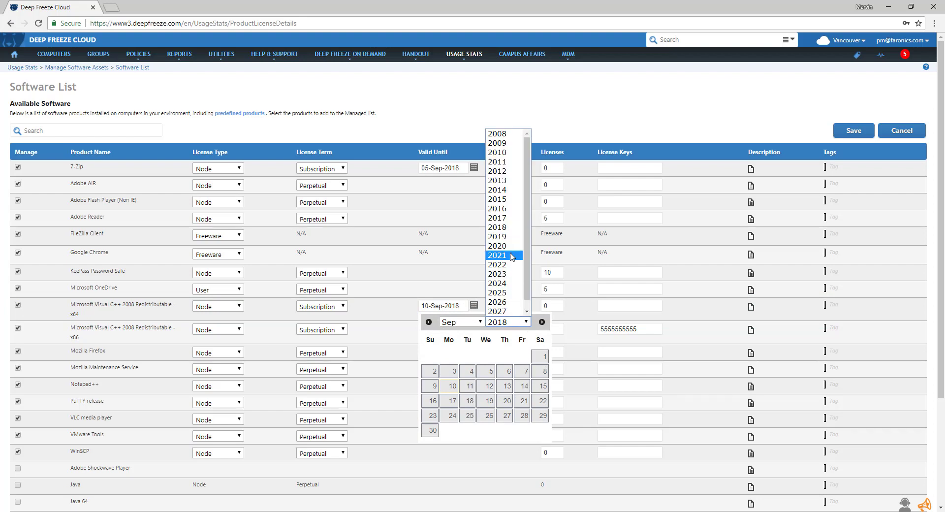
click(498, 236)
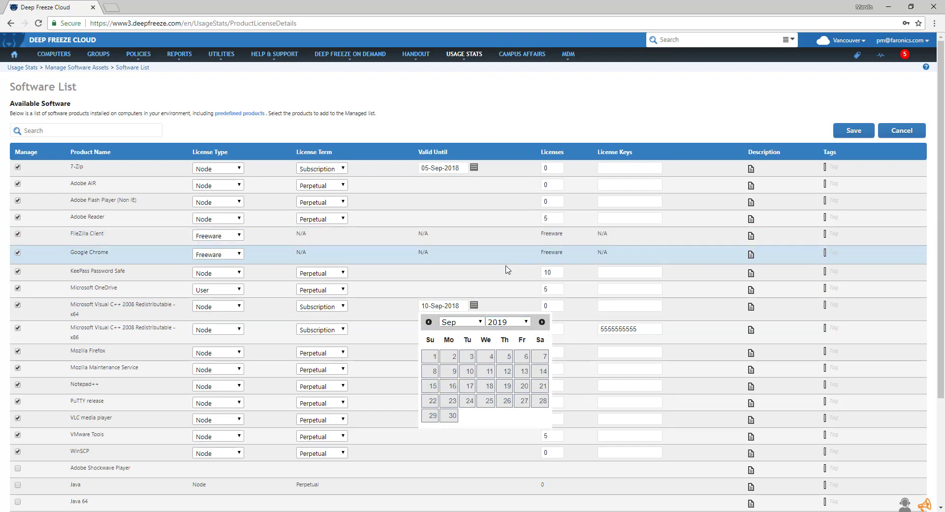
click(555, 305)
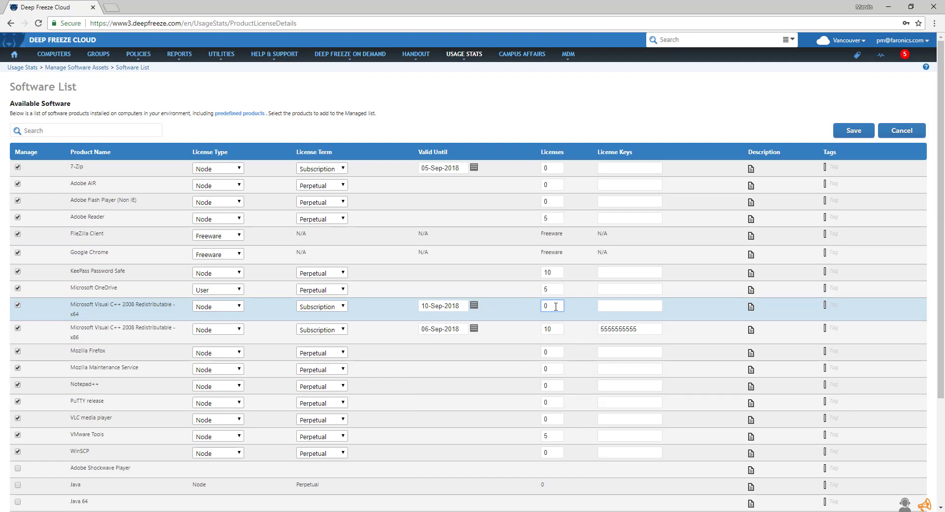
text(25)
key(Home)
key(Delete)
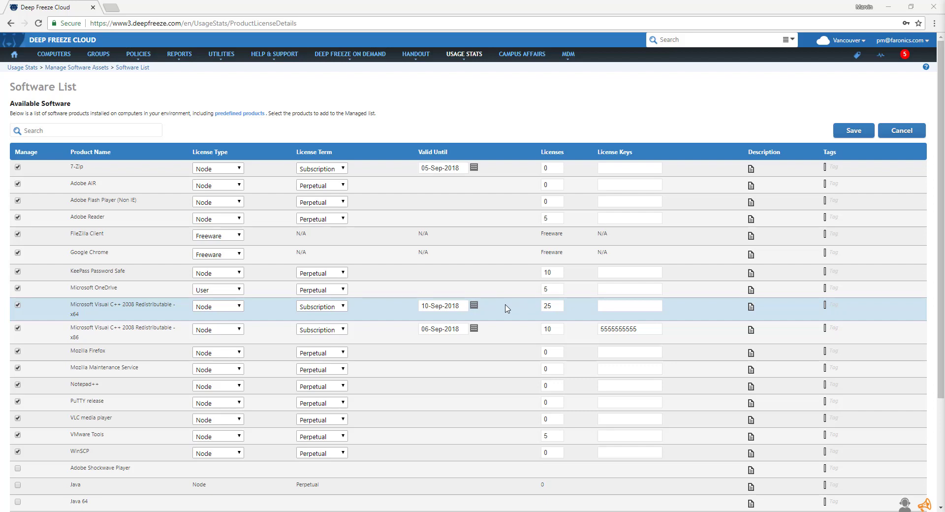
Paste the vendor support contact details into the x64 entry's description and save it
click(751, 307)
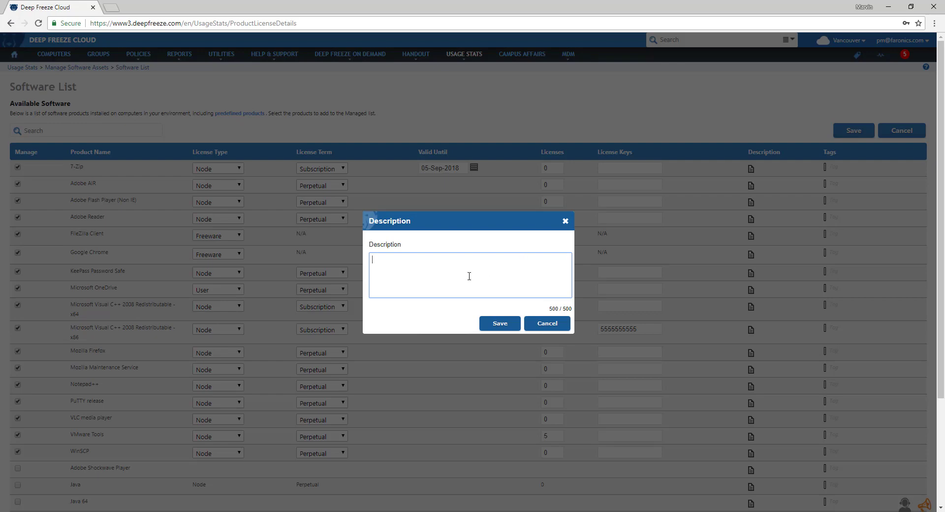
key(ctrl+v)
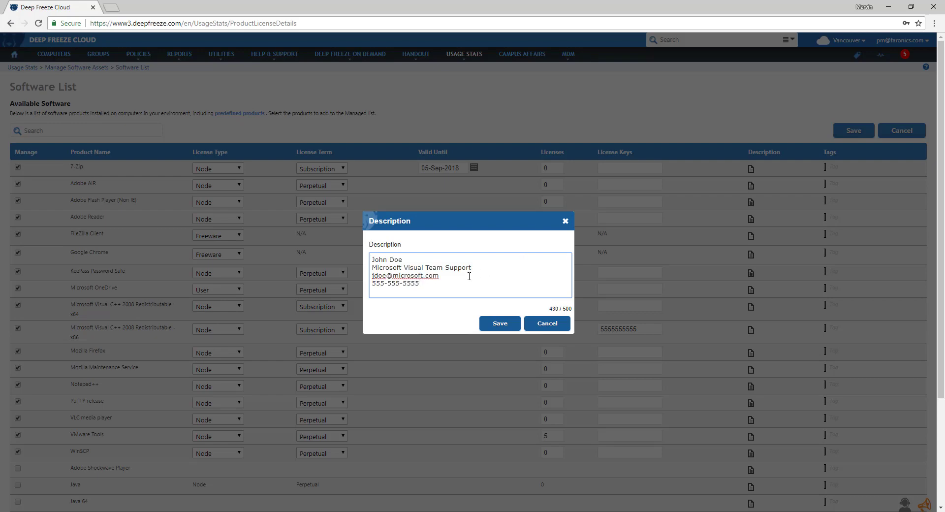
click(499, 323)
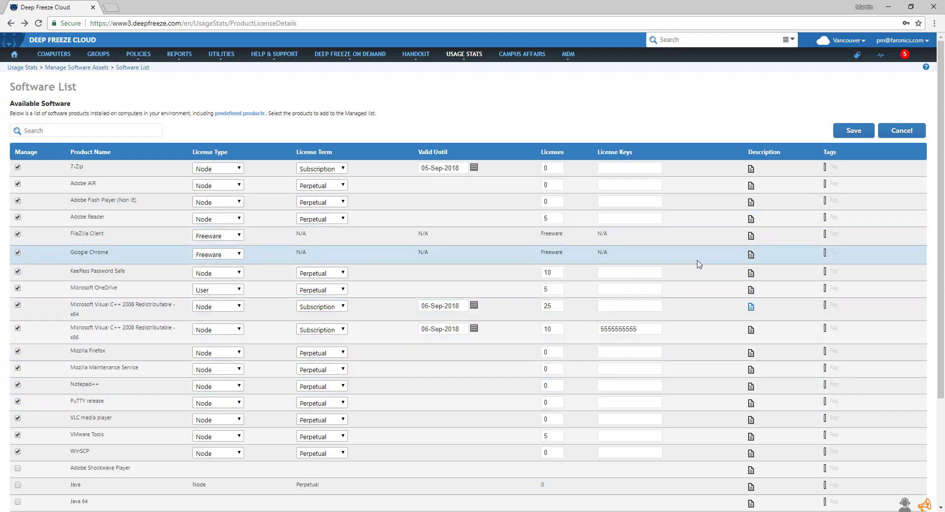
Save the Software List licence changes and return to the Usage Stats dashboard
click(849, 132)
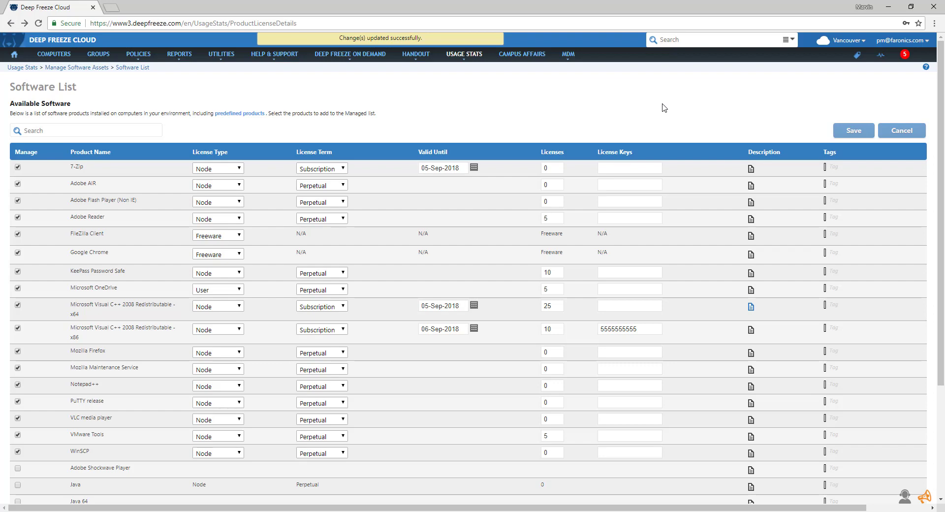
click(467, 58)
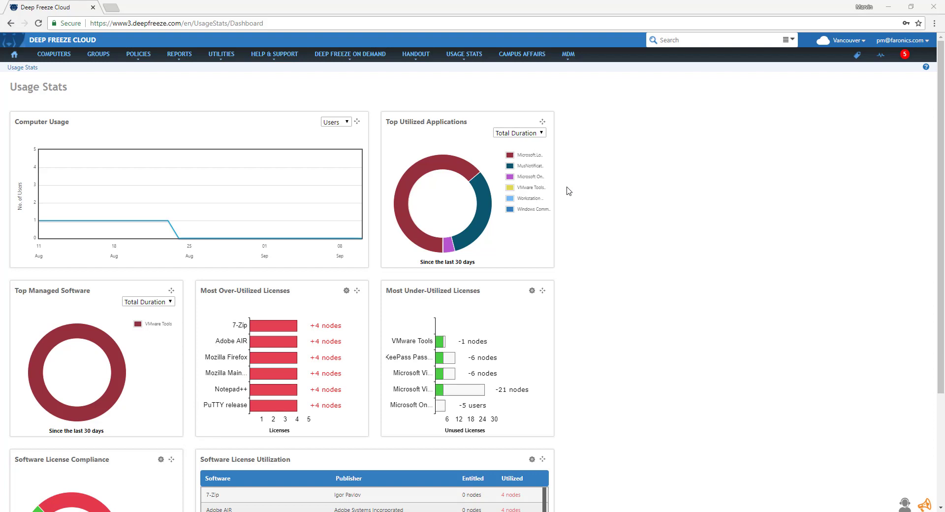
Open Top Utilized Applications details and generate the 10-Aug-2018 to 10-Sep-2018 Application Usage Report
click(460, 170)
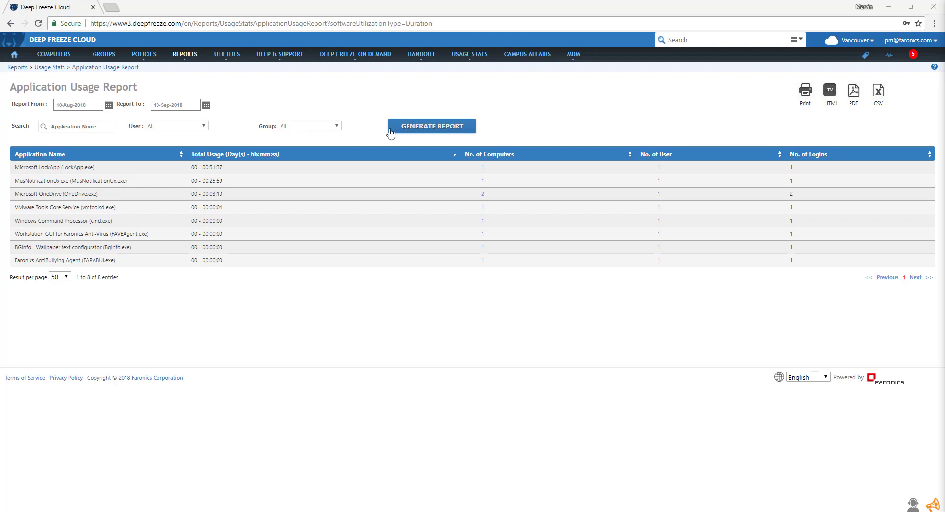
click(426, 129)
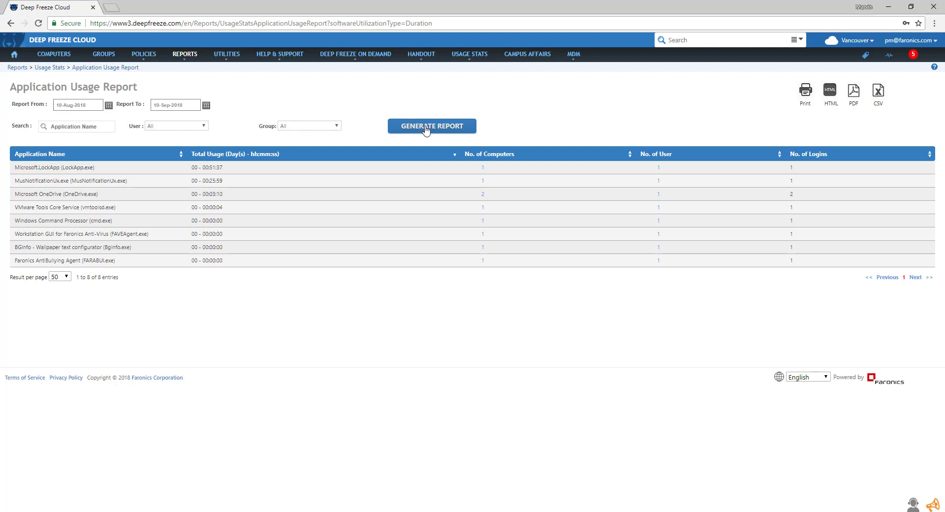